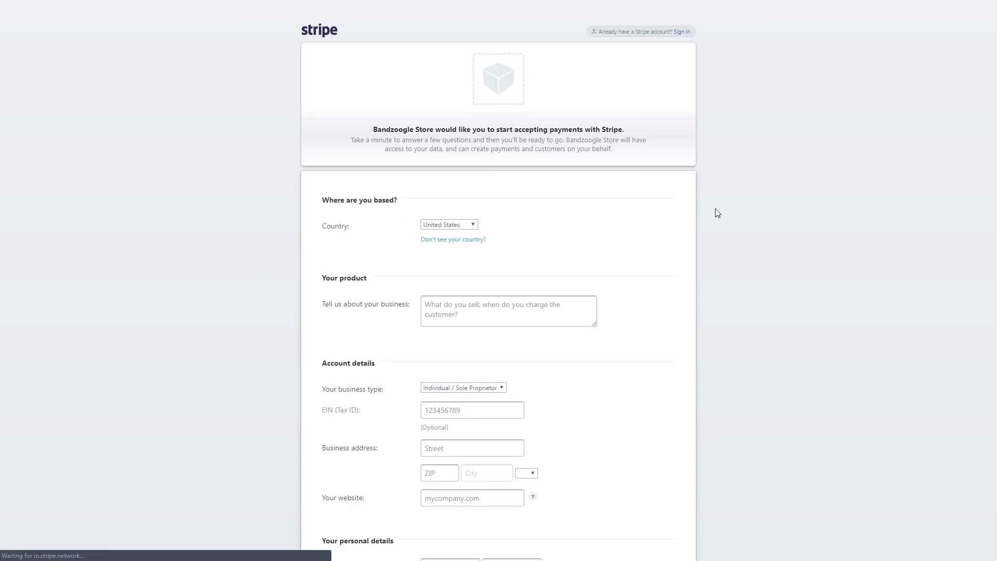
pyautogui.scroll(-1, 594, 204)
pyautogui.scroll(-1, 594, 204)
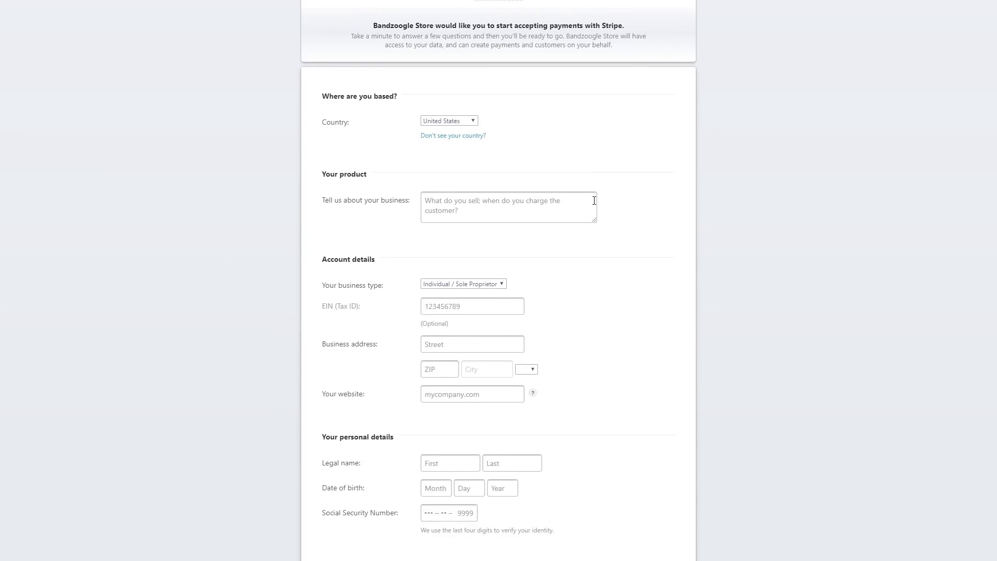
pyautogui.scroll(-1, 594, 204)
pyautogui.scroll(-1, 594, 205)
pyautogui.scroll(-1, 594, 204)
pyautogui.scroll(-1, 593, 204)
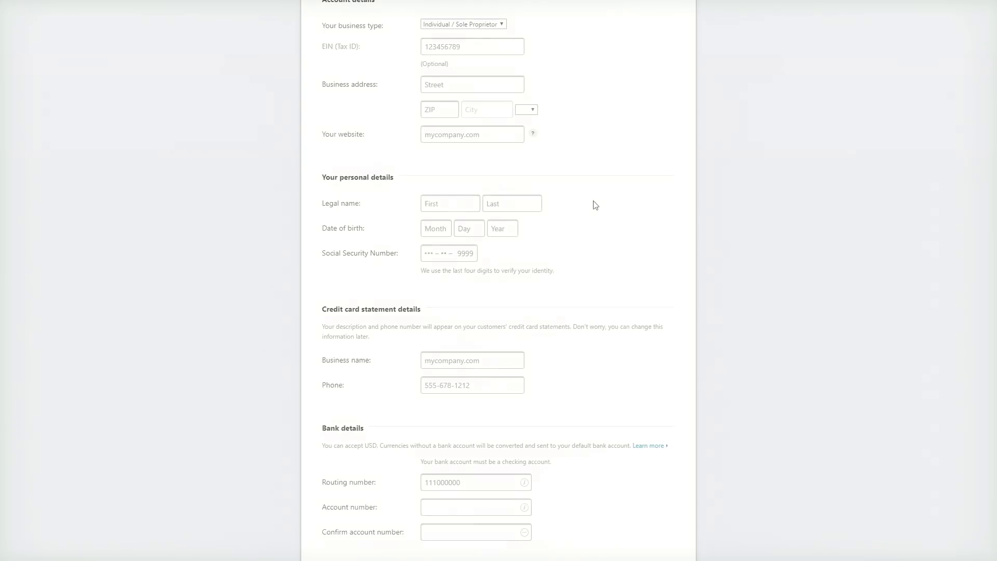